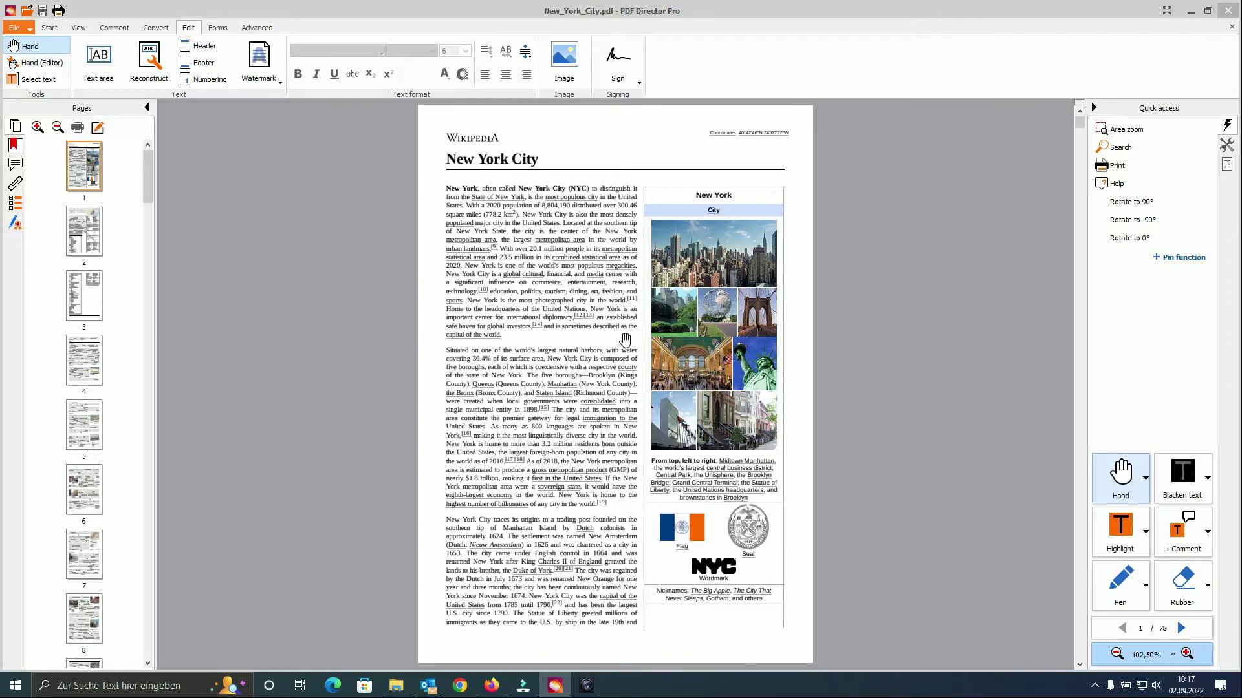
Switch to the Hand (Editor) tool to select and edit page objects
click(40, 65)
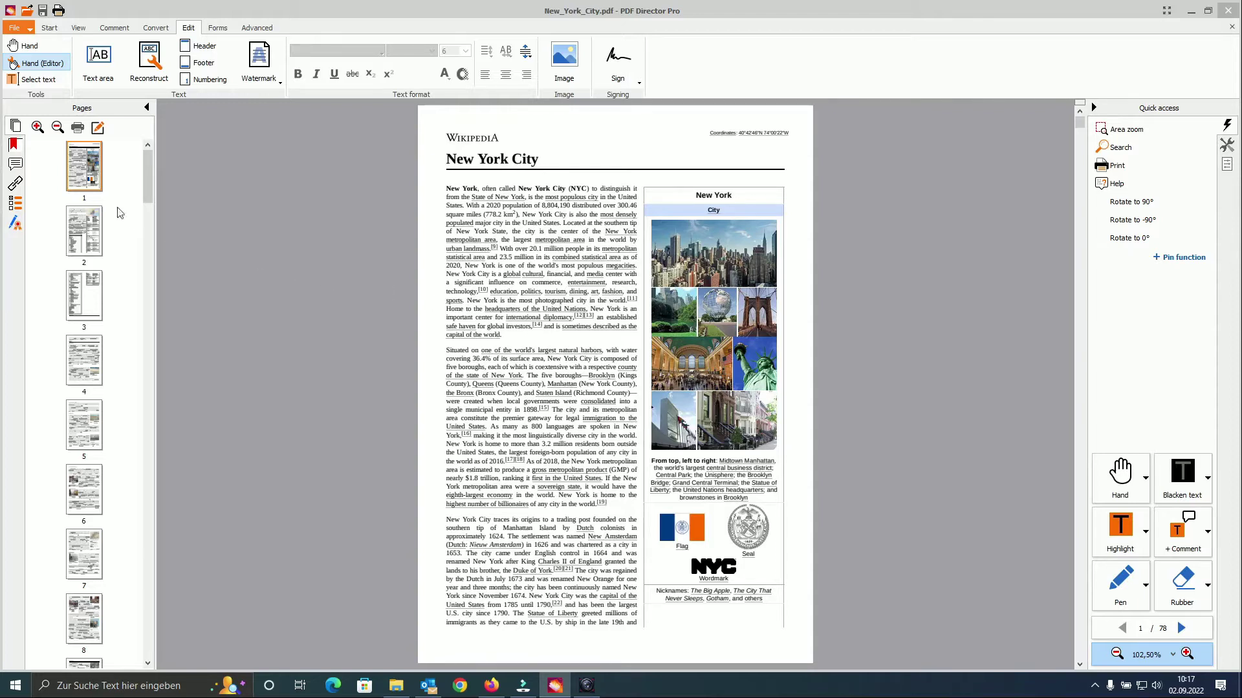
With Select text, highlight the second paragraph, then clear the selection
click(33, 81)
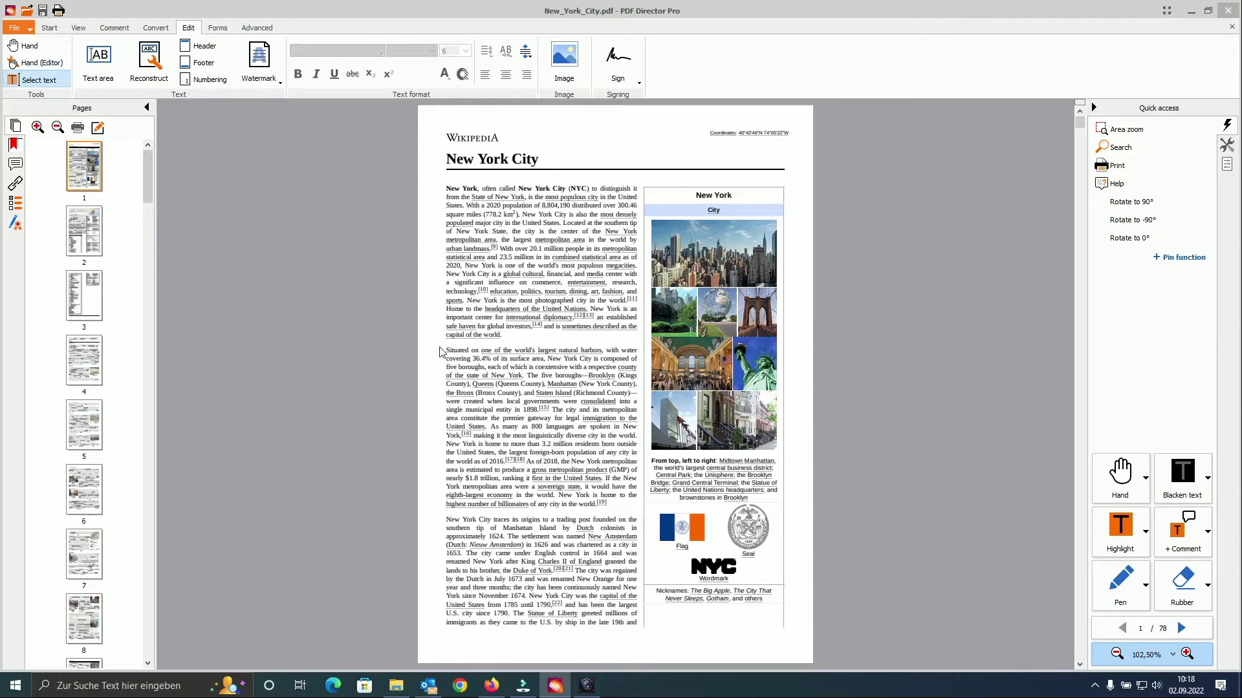
drag(439, 351, 642, 516)
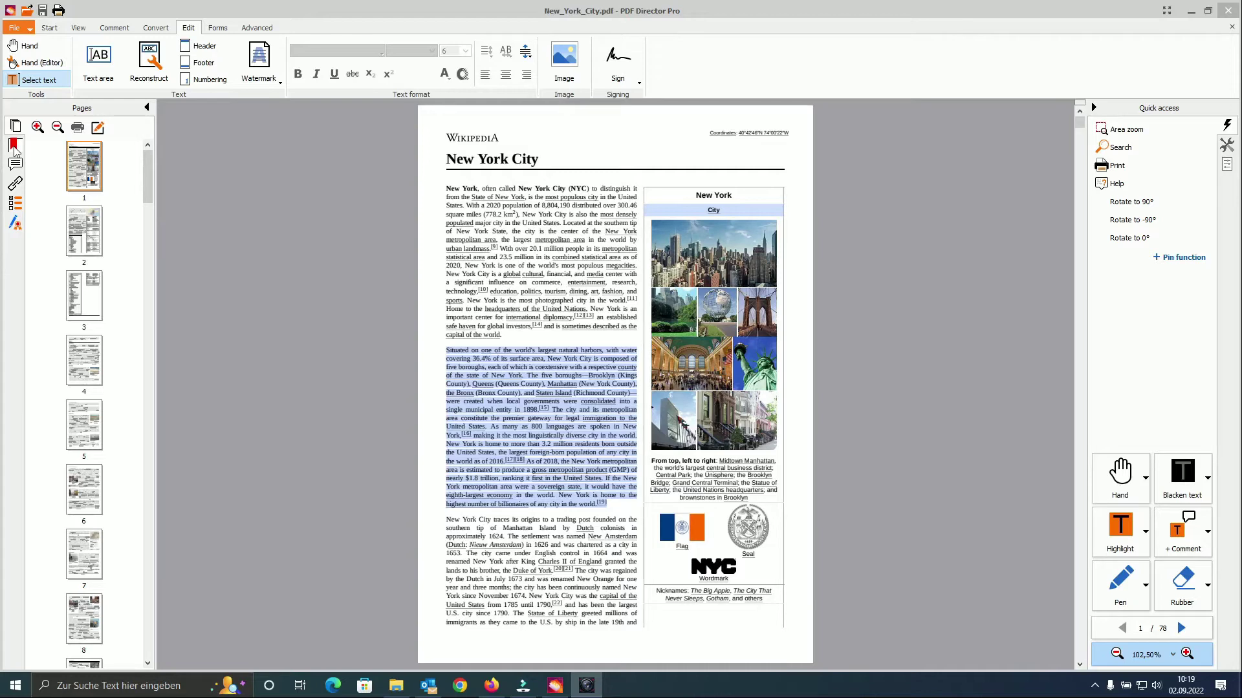
click(322, 189)
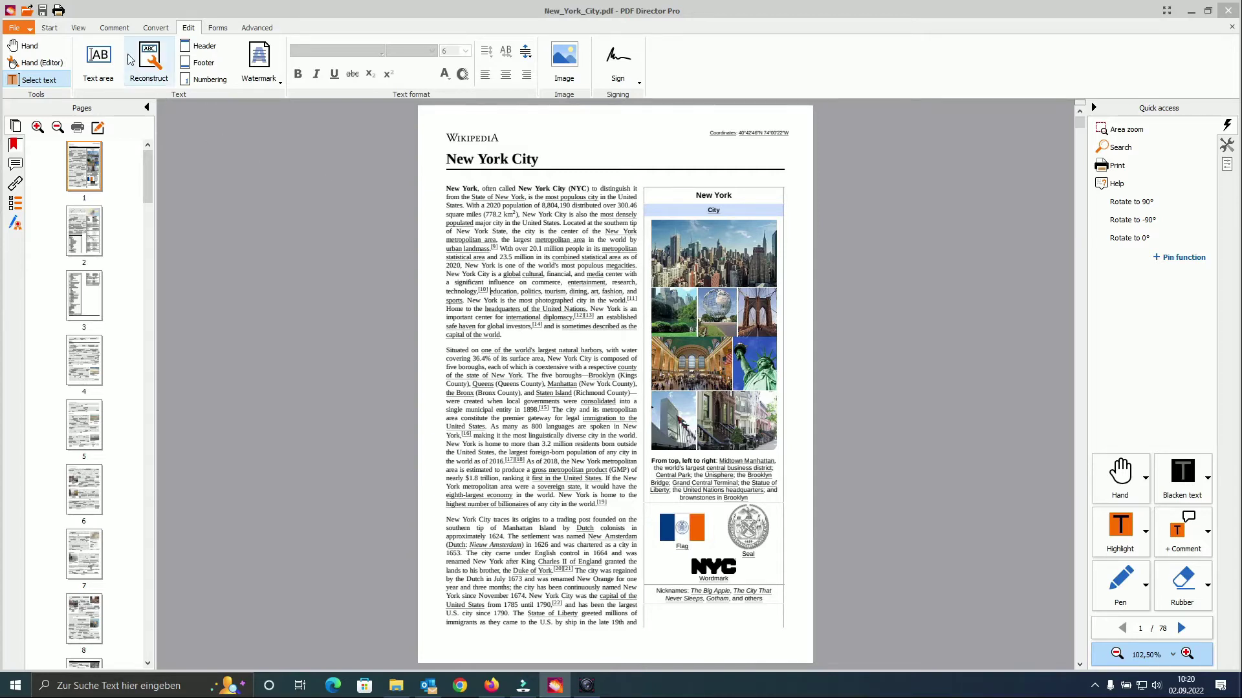
Apply Reconstruct over the first paragraph to bring up the font-mapping notice
click(151, 62)
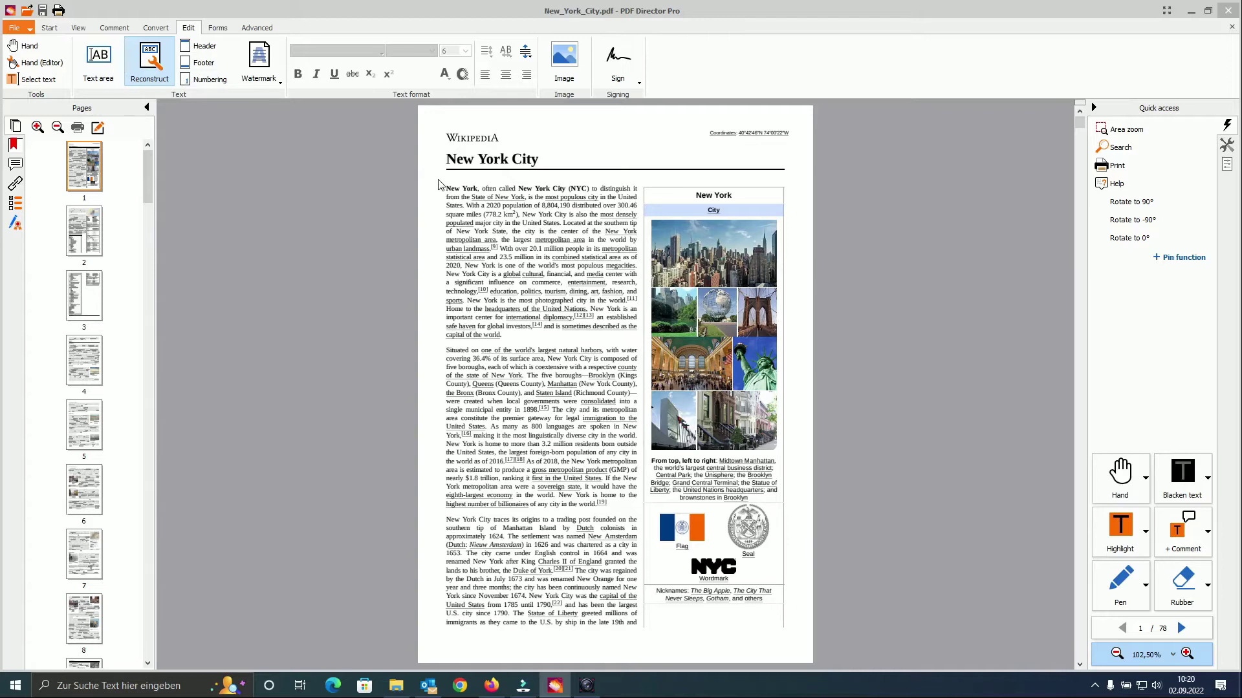
drag(438, 180, 641, 340)
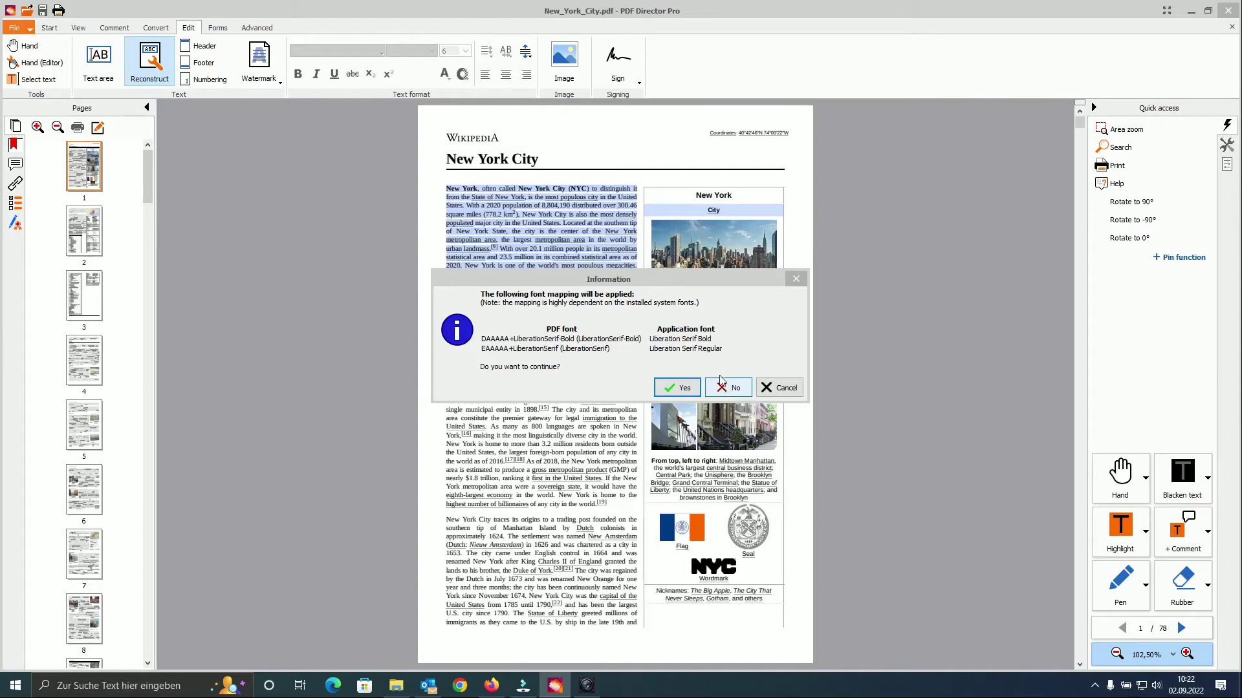
Accept the Liberation Serif font mapping and select the first paragraph's text block
click(670, 388)
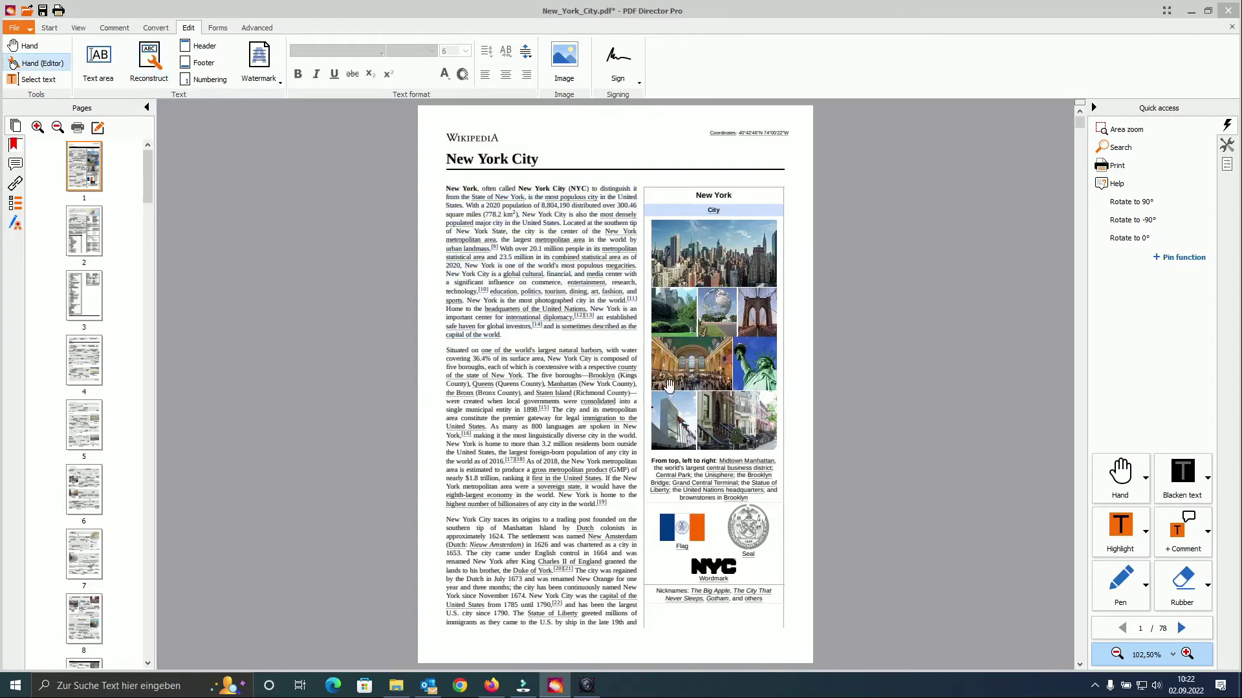
click(534, 259)
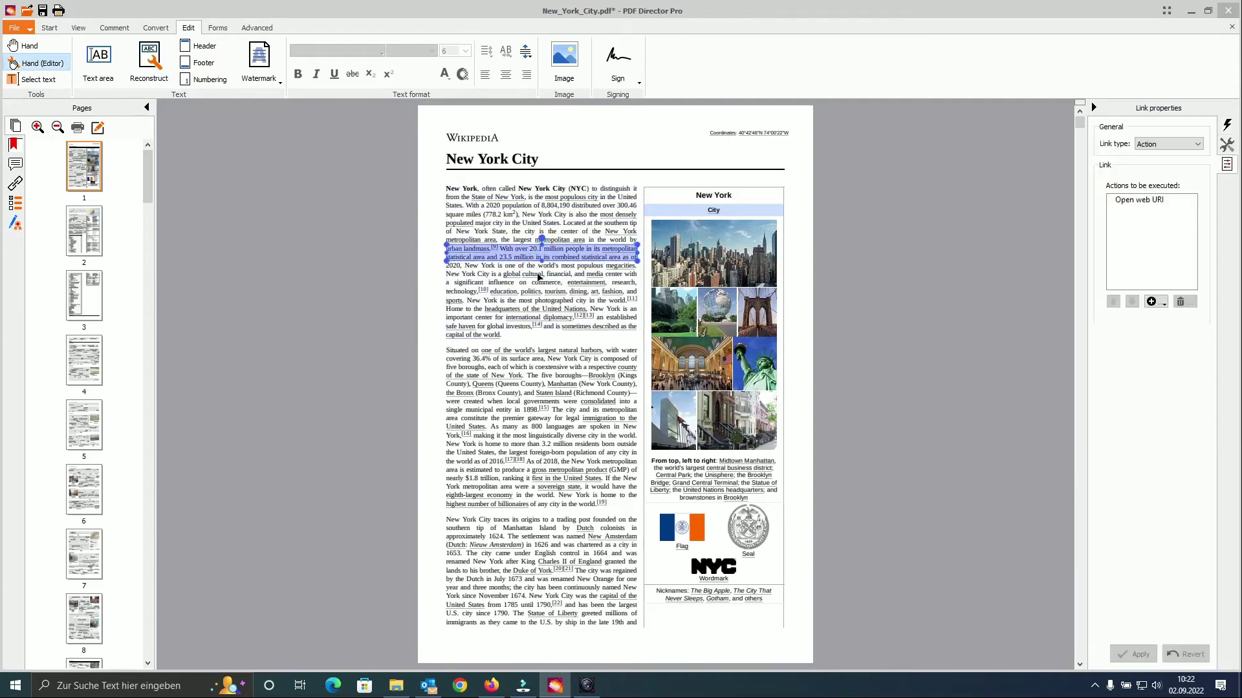
click(538, 275)
click(543, 289)
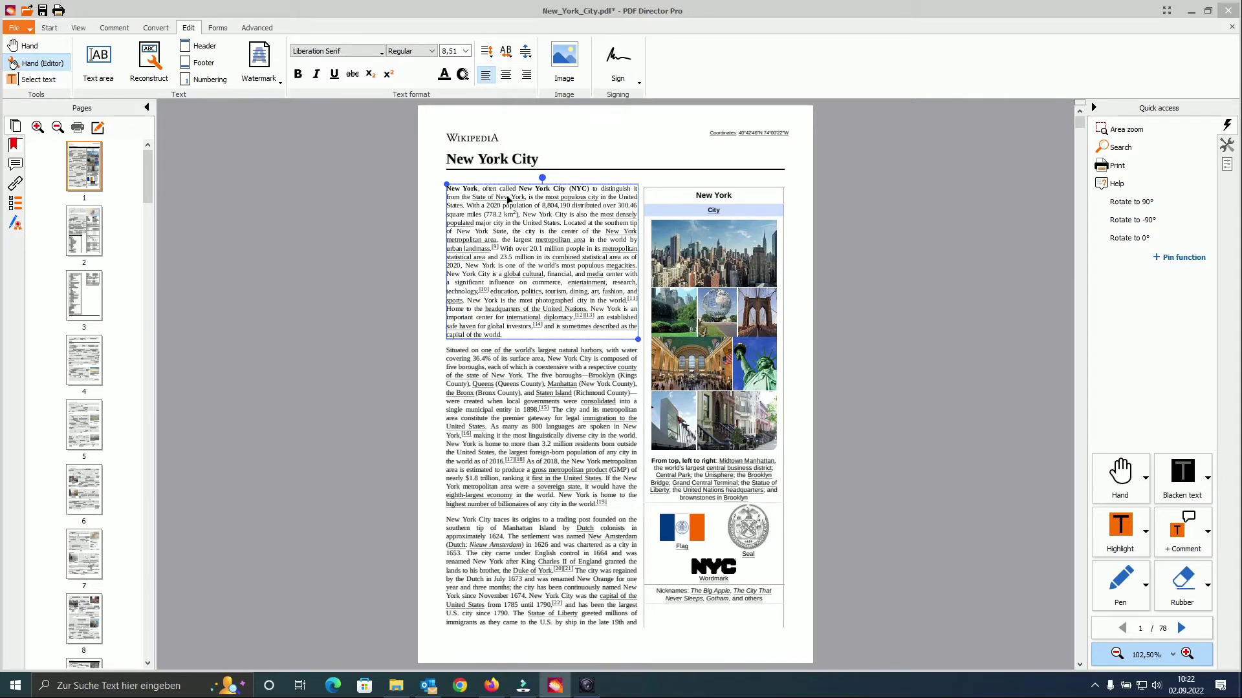
Make the bold 'New York City' text regular and delete the '(NYC)' abbreviation
click(589, 190)
key(ctrl+b)
key(BackSpace)
key(BackSpace)
key(BackSpace)
key(BackSpace)
key(BackSpace)
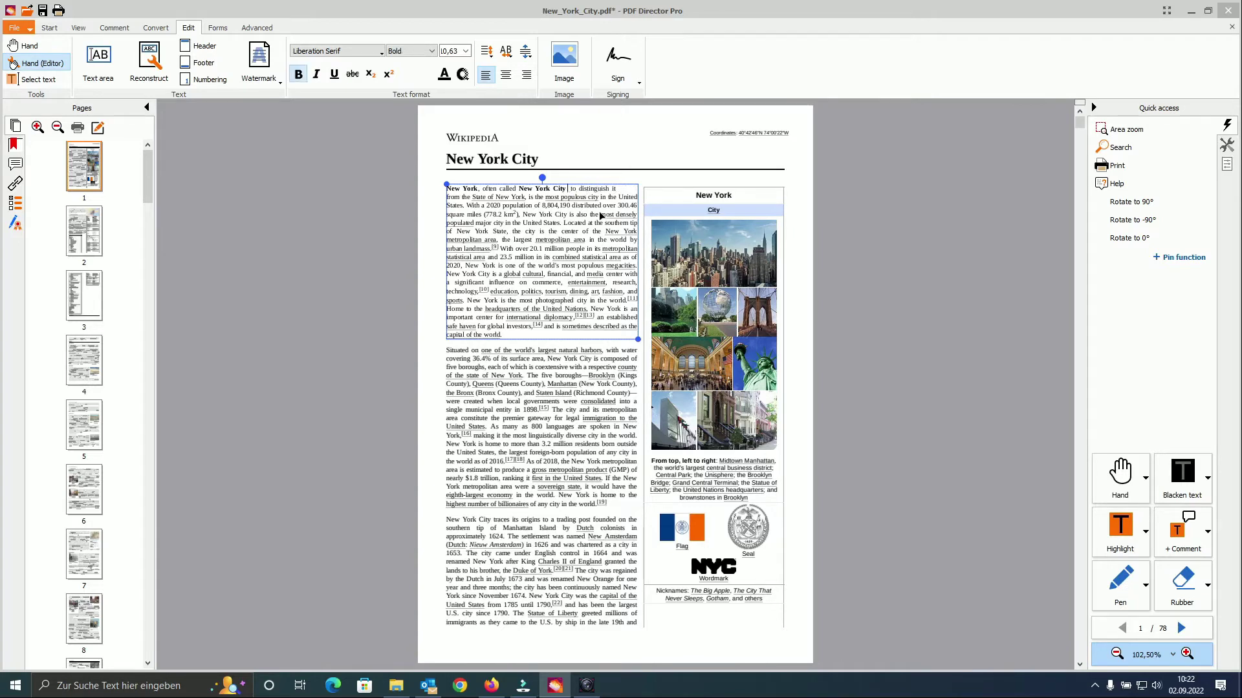
key(Delete)
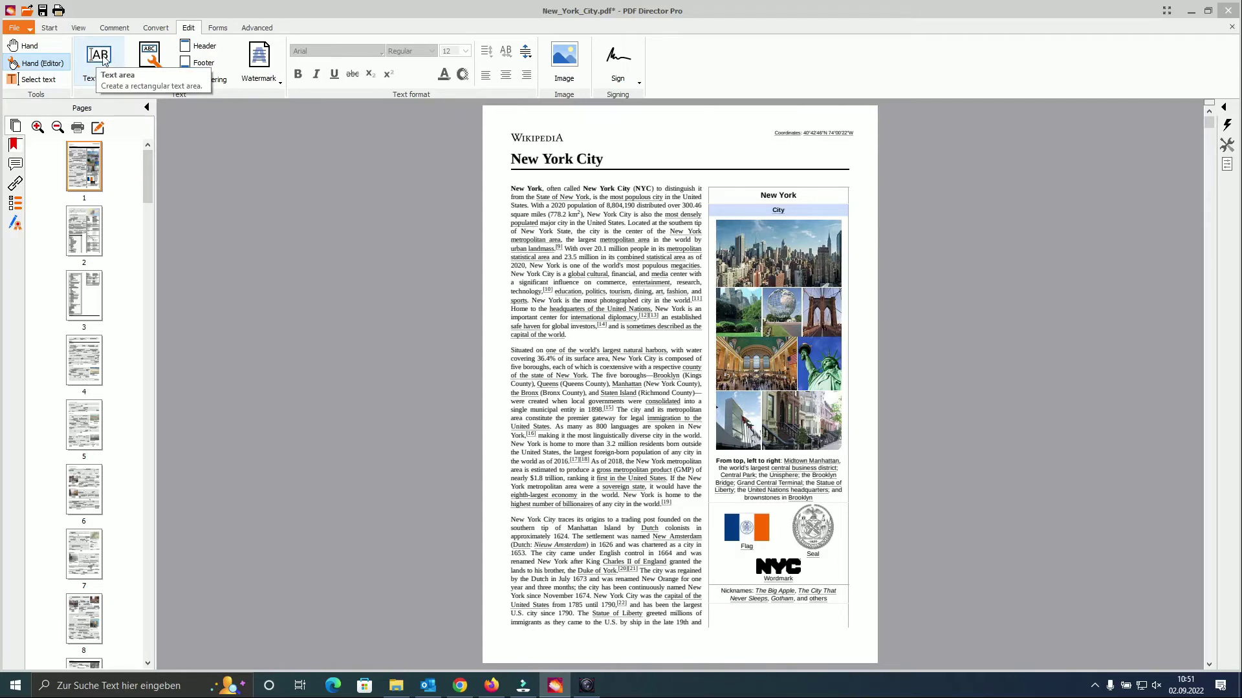
Draw a text area below the infobox and type 'New York'
click(103, 59)
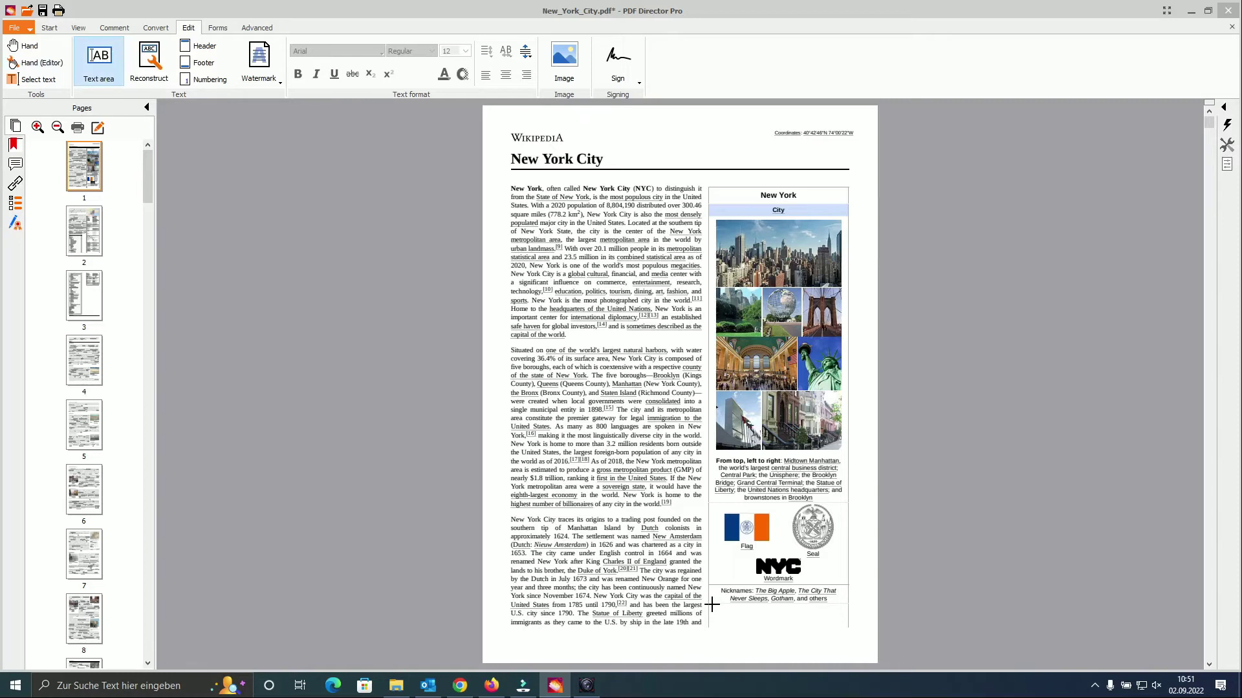
drag(711, 605, 844, 648)
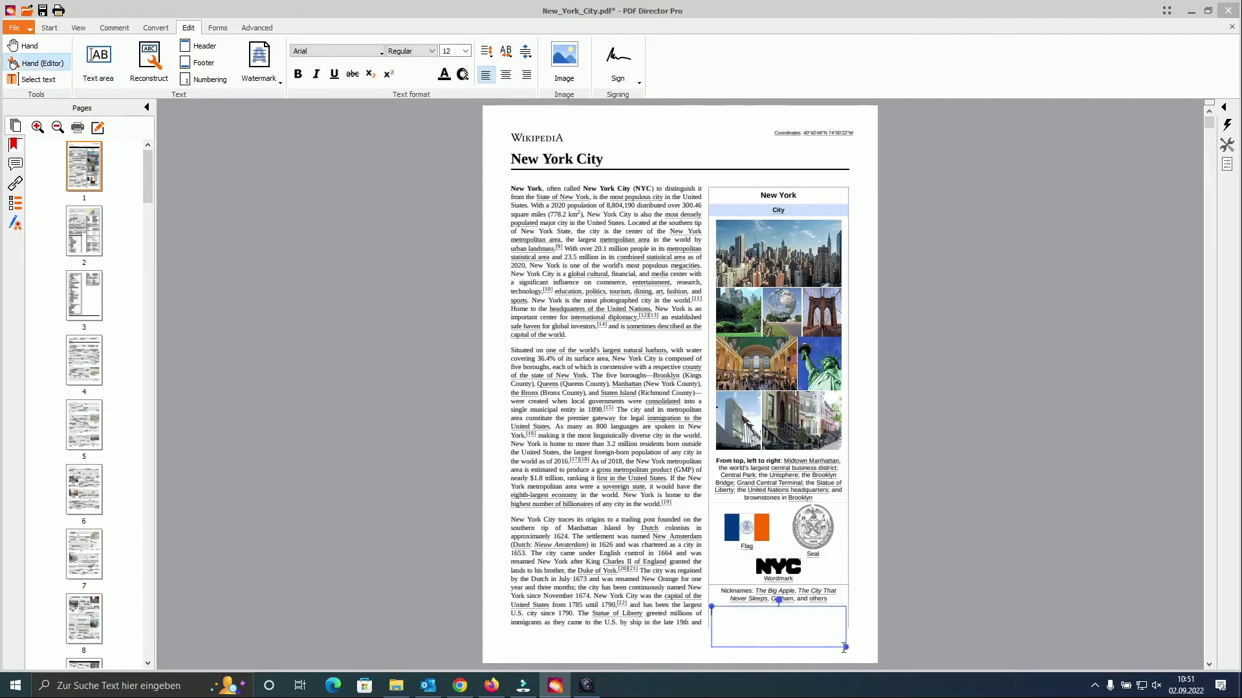
text(New York)
Format the 'New York' caption in Aachen BT, size 24, centre-aligned
key(ctrl+a)
click(380, 51)
click(348, 149)
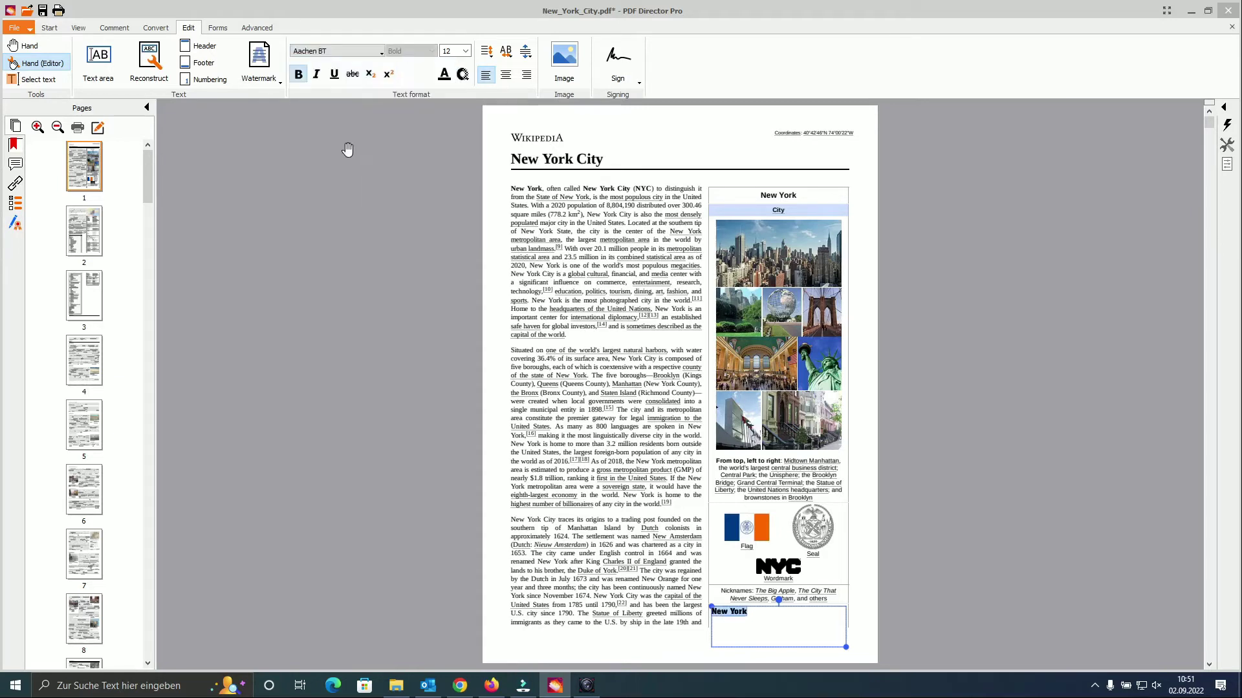
click(465, 51)
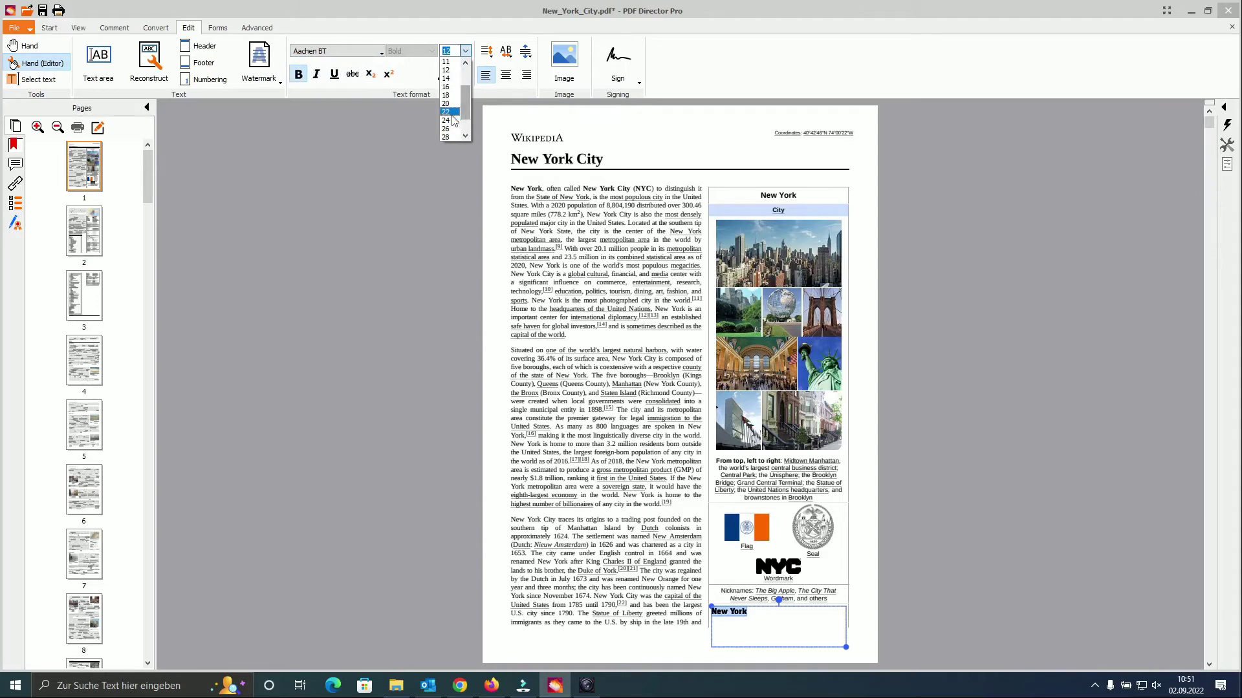
click(453, 120)
click(508, 76)
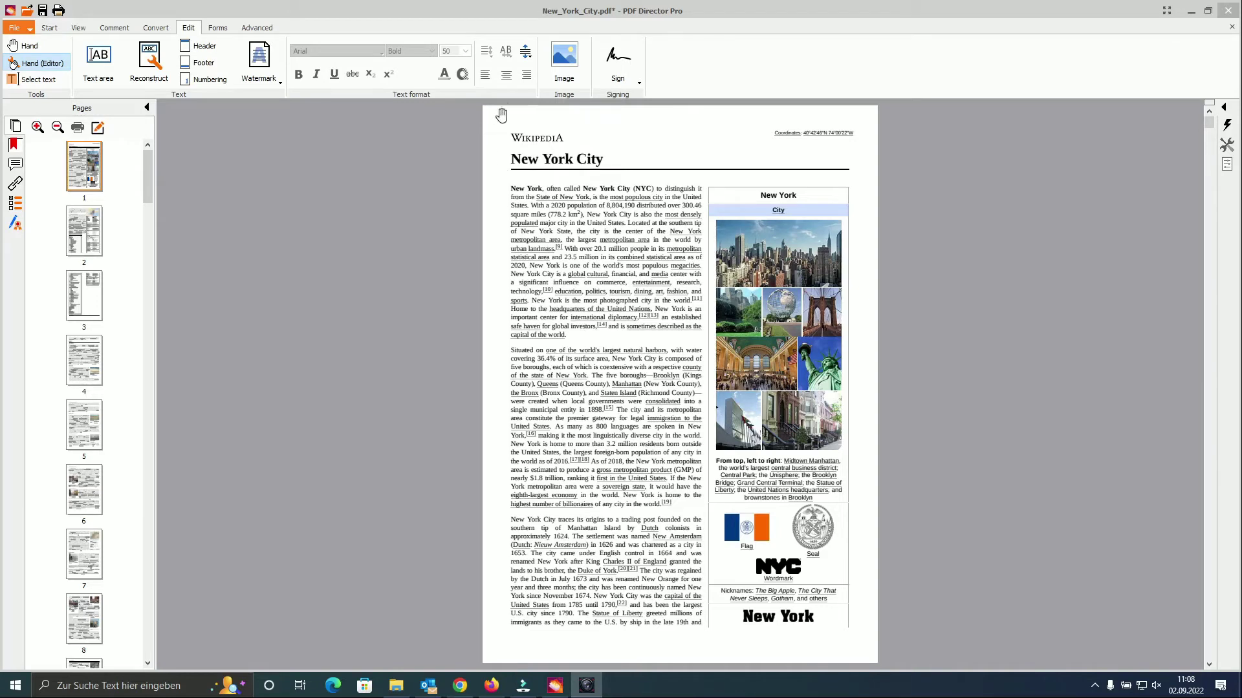
Place the I ♥ NYC picture over the first paragraph and stretch it to fill the column
click(564, 58)
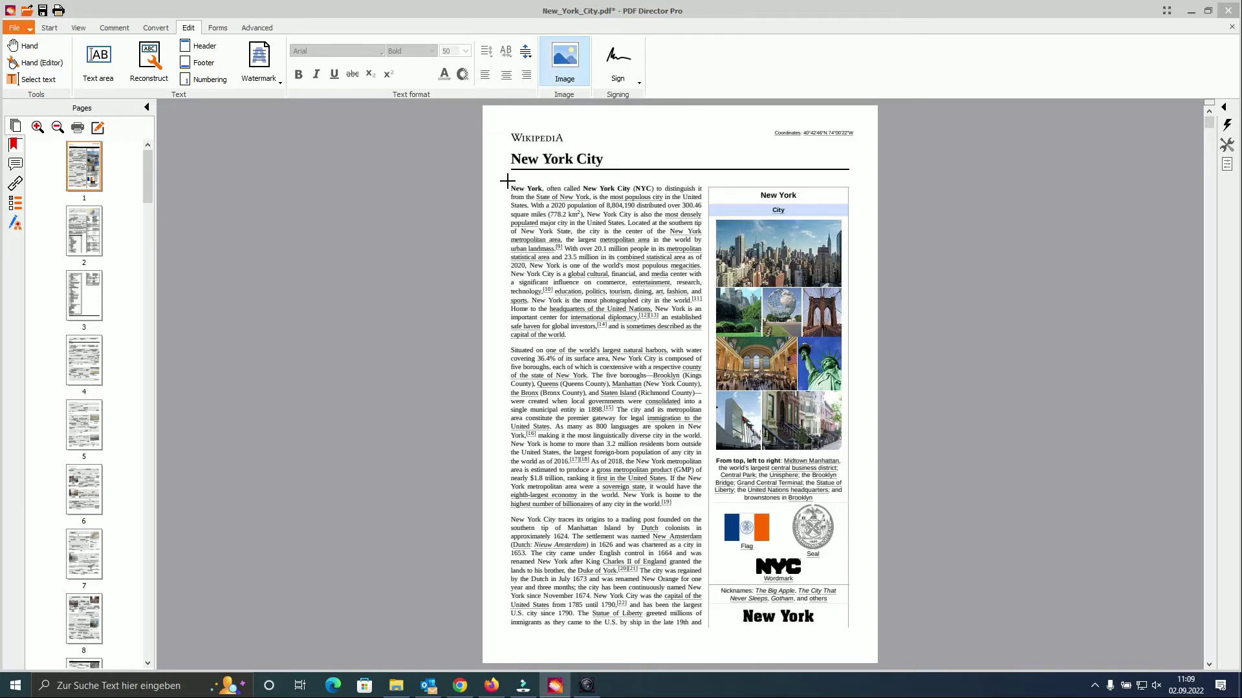
mouse_move(507, 181)
mouse_down()
mouse_move(670, 299)
mouse_move(705, 344)
mouse_up()
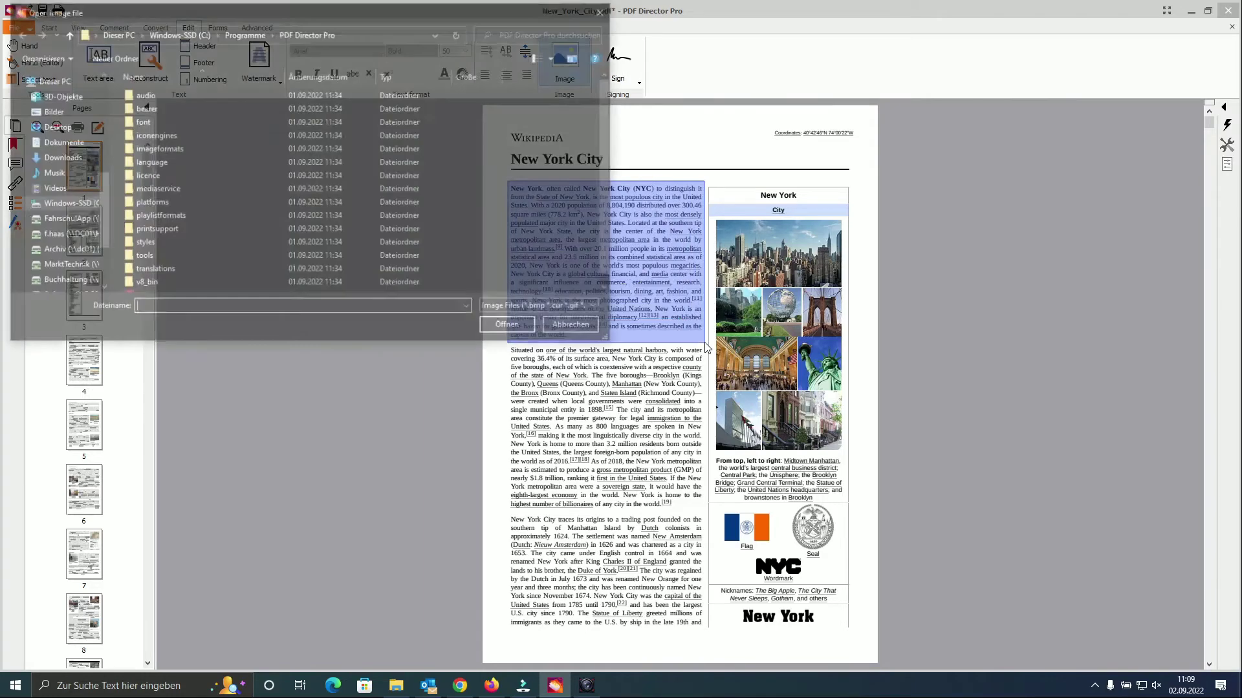
double_click(149, 94)
drag(524, 182, 511, 176)
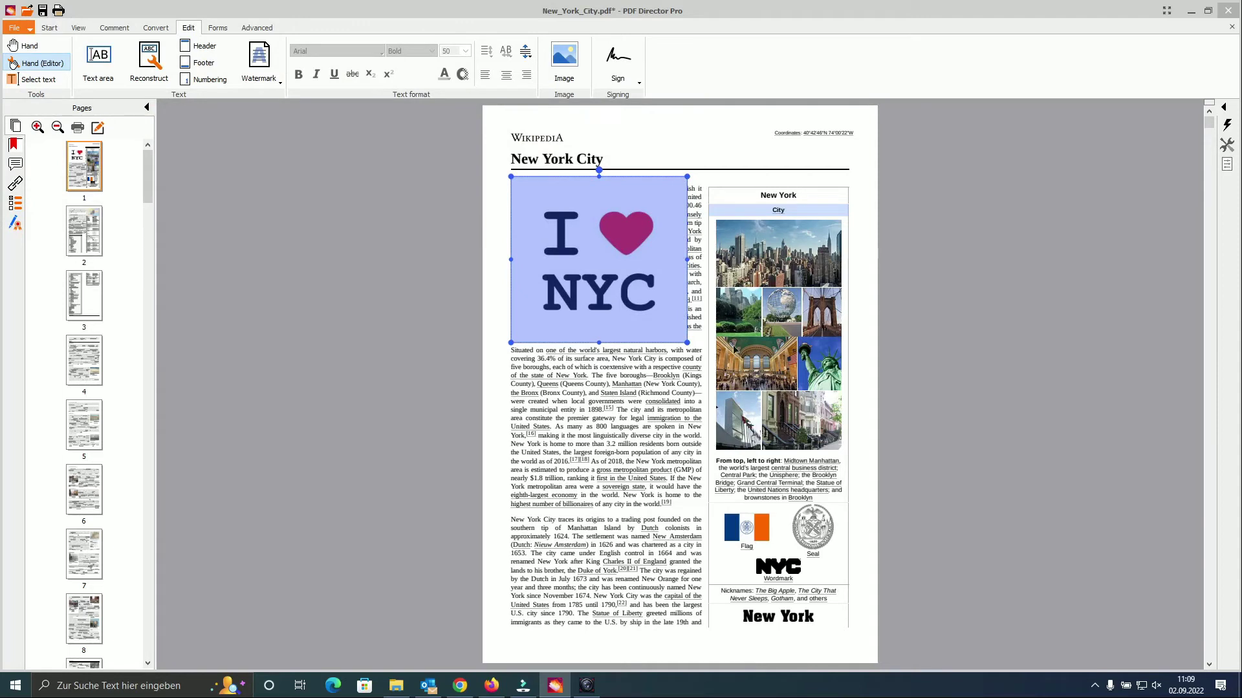
drag(687, 347, 707, 349)
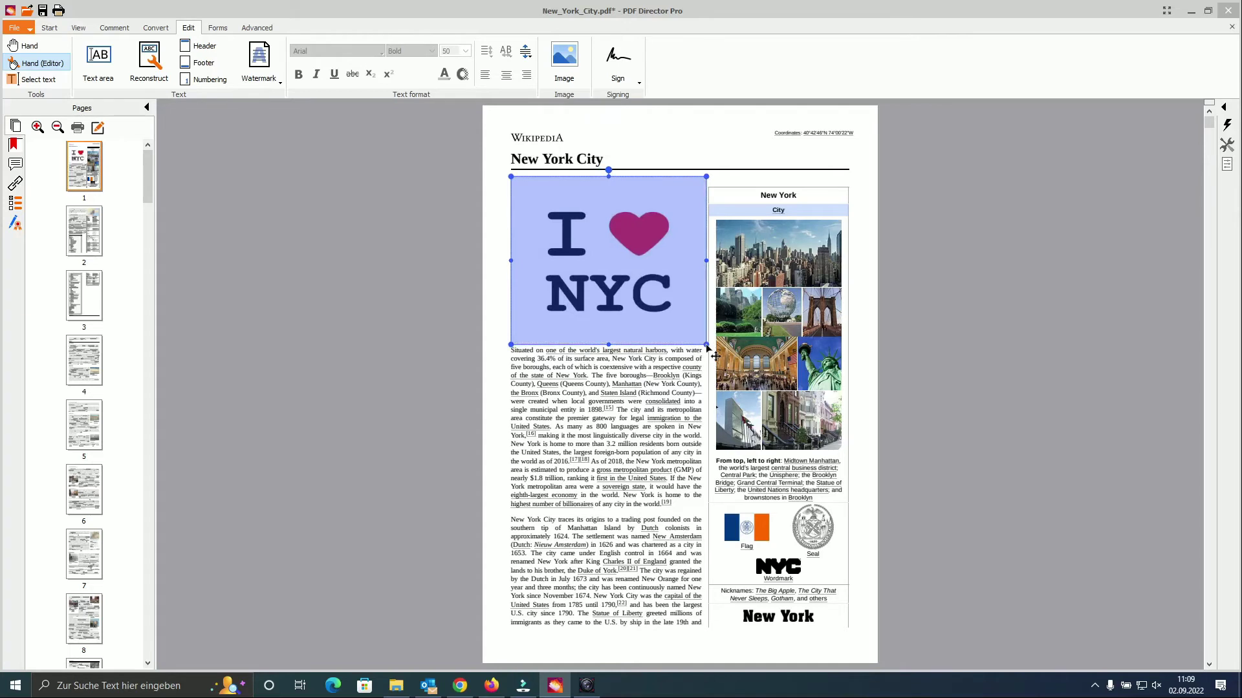
click(379, 527)
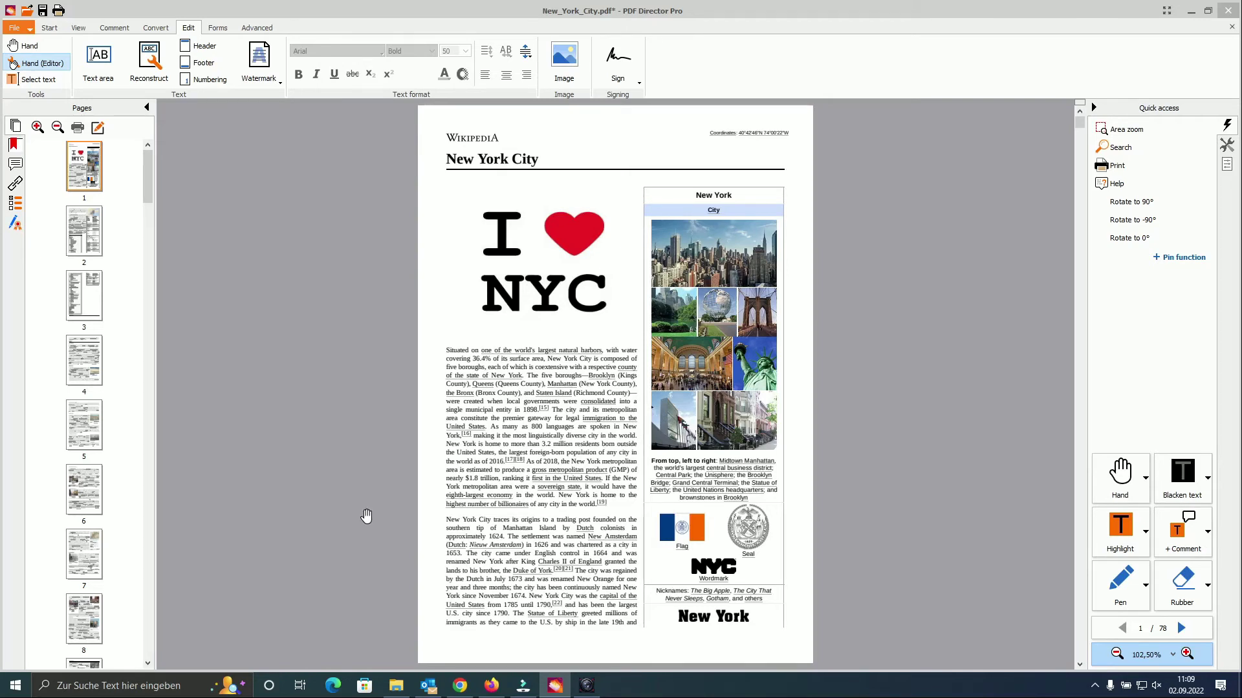
Apply the built-in 'confidential' watermark template to the page
click(265, 81)
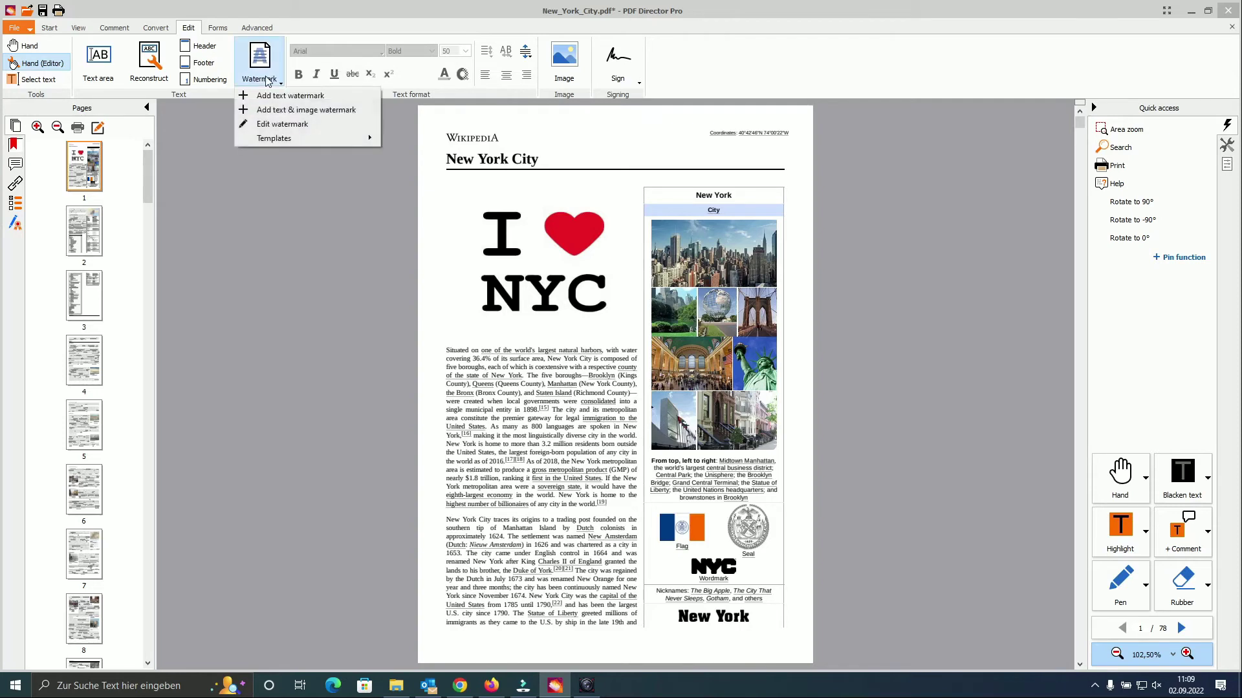
mouse_move(269, 142)
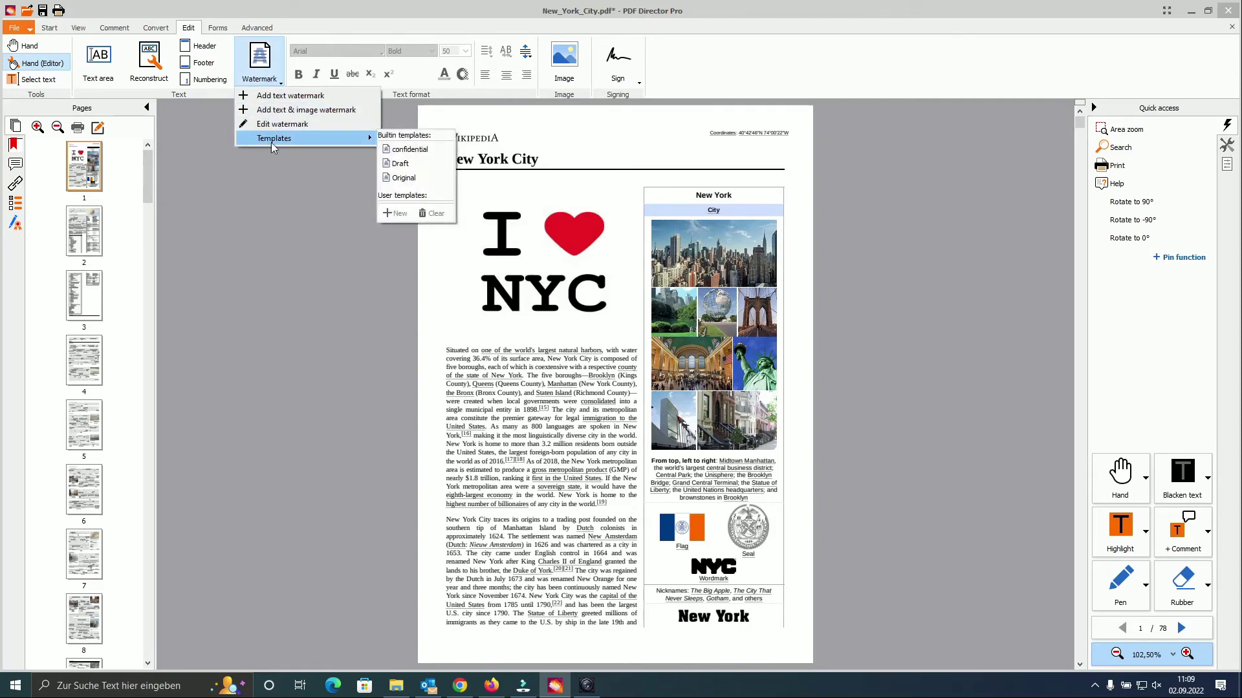
click(425, 156)
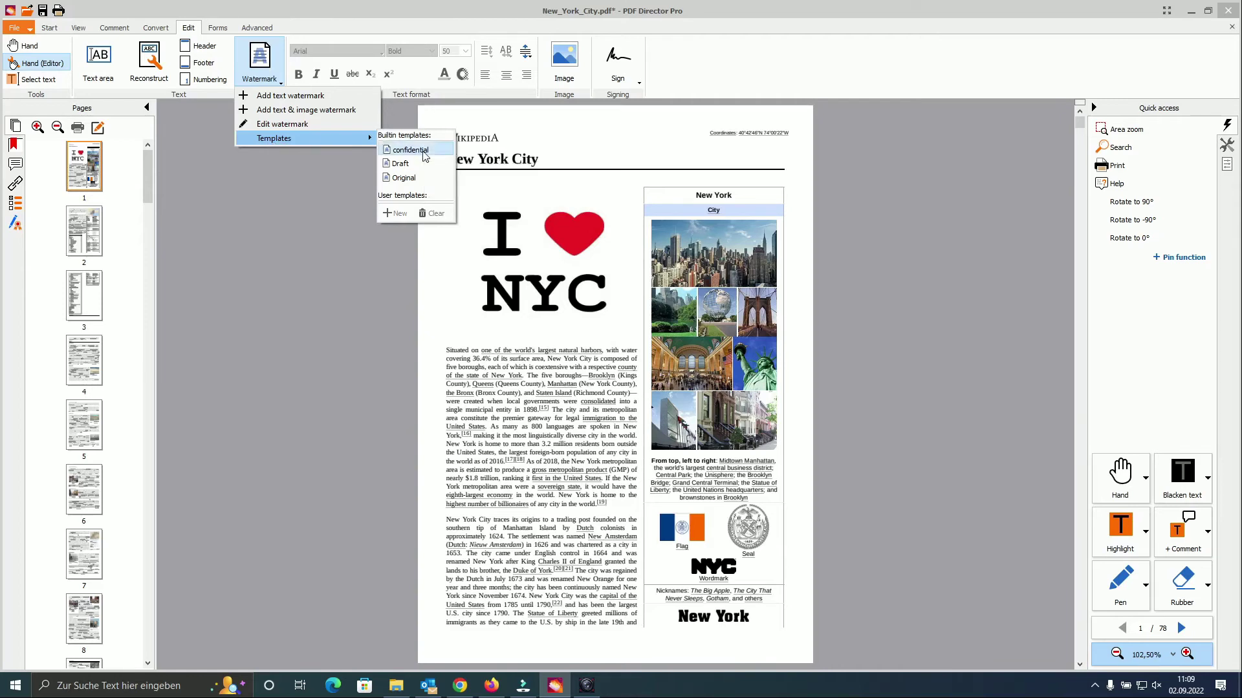
click(507, 451)
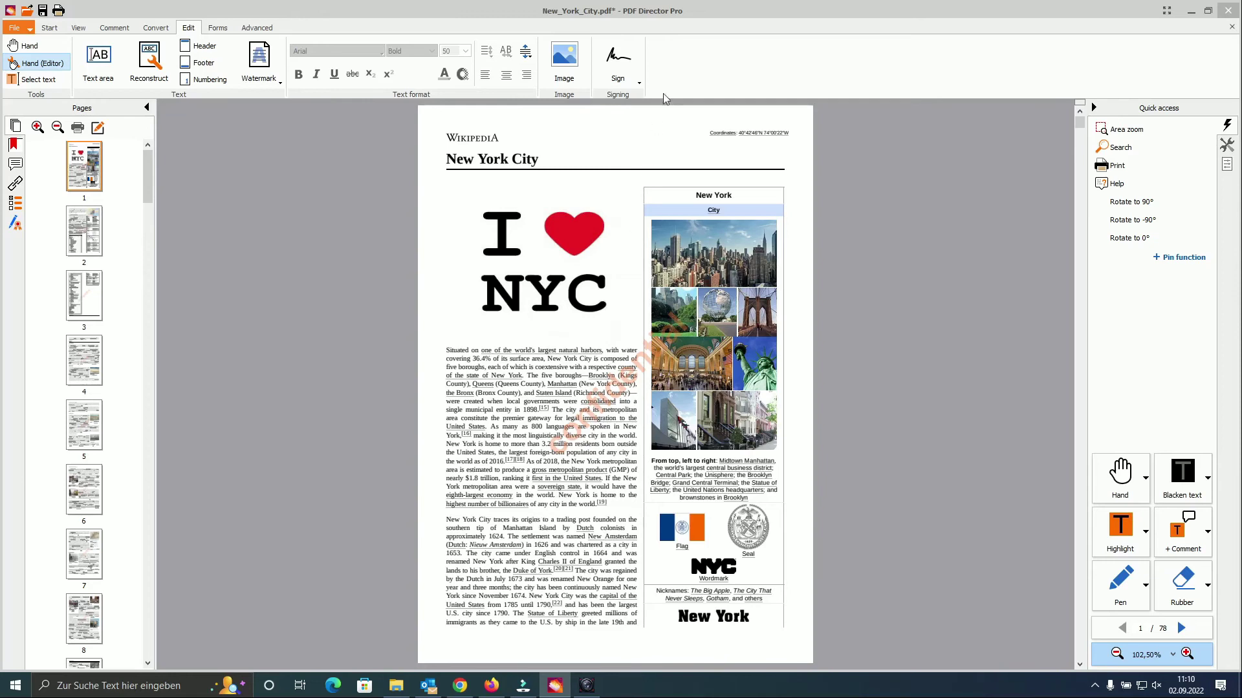
Insert the Sign1 signature and drag it to the bottom of the infobox
click(629, 79)
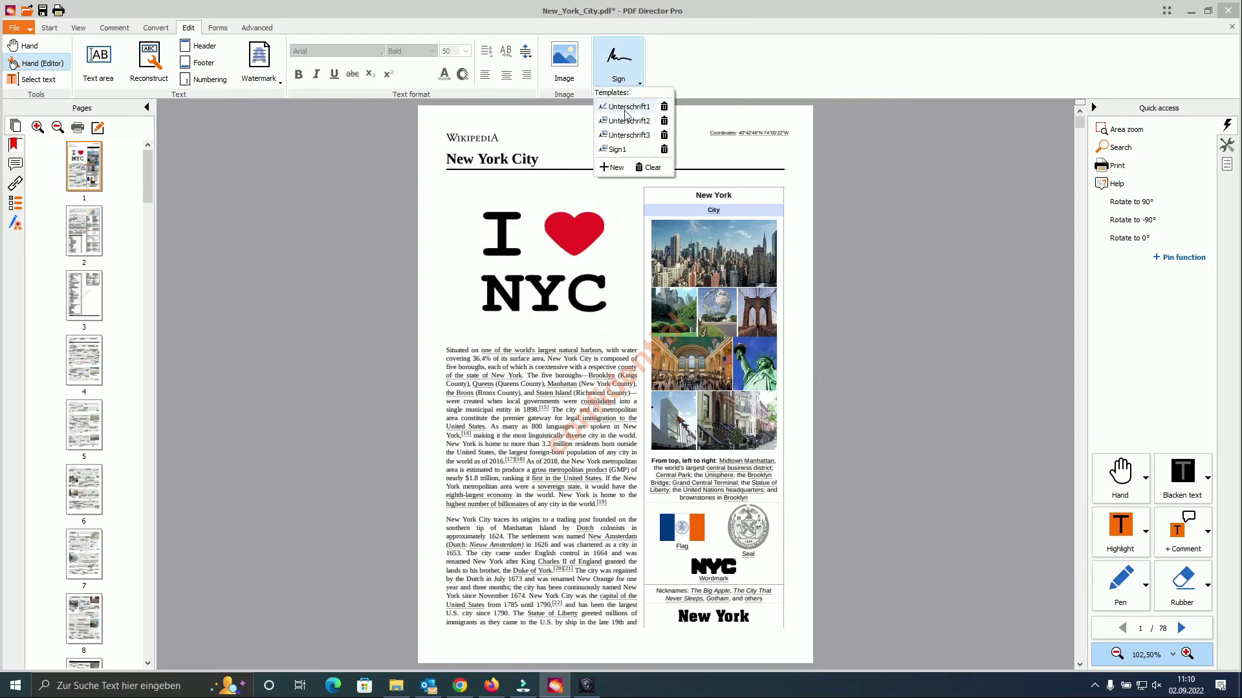
click(627, 153)
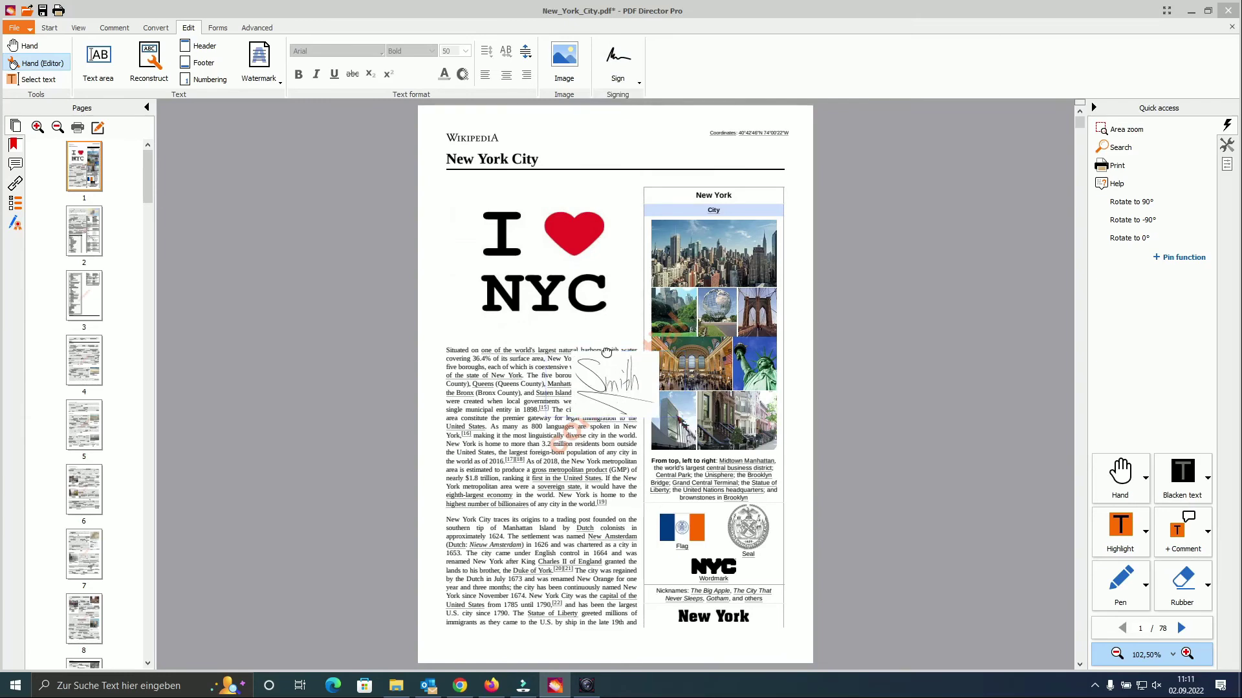
mouse_move(545, 351)
mouse_down()
mouse_move(632, 510)
mouse_move(643, 590)
mouse_up()
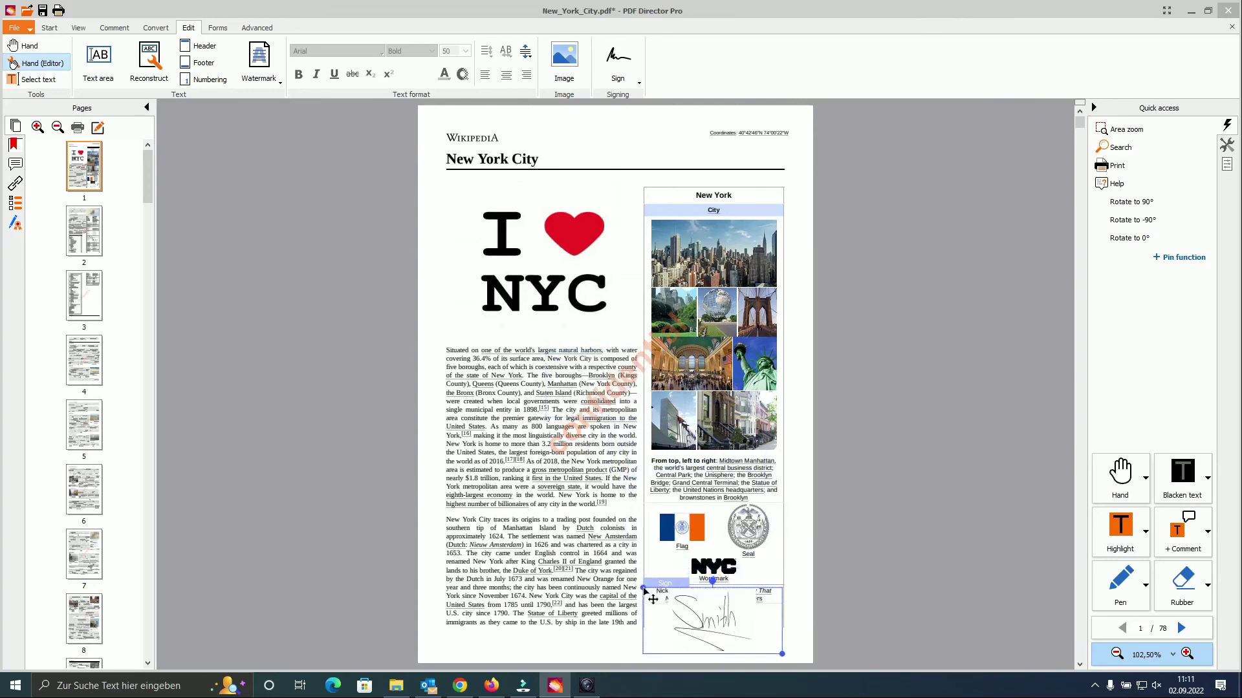
click(804, 562)
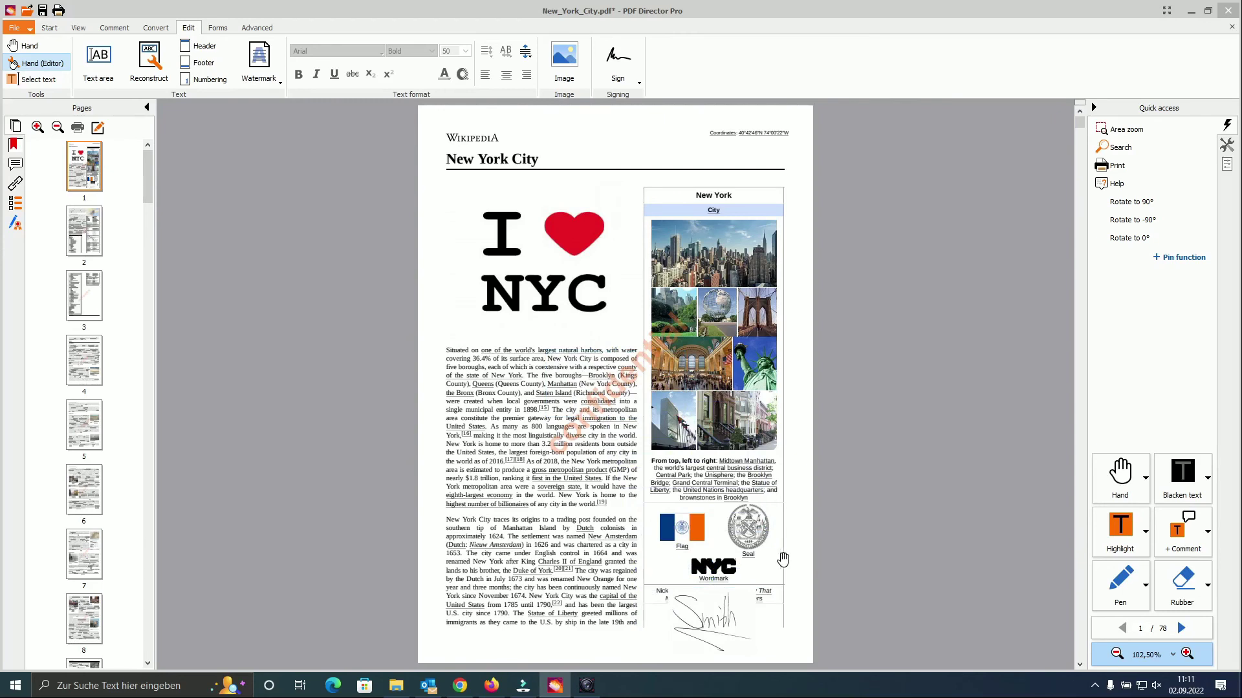
click(720, 613)
click(640, 81)
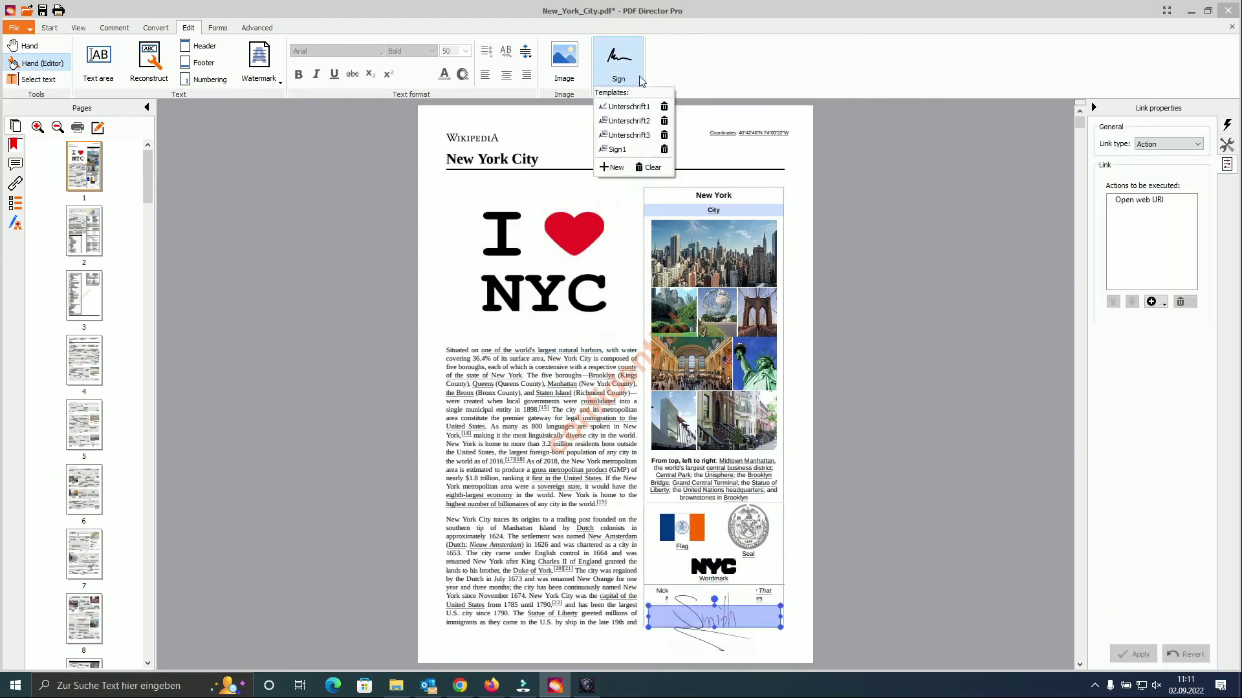
Start a new Sign2 signature template using the Text sign option
click(614, 172)
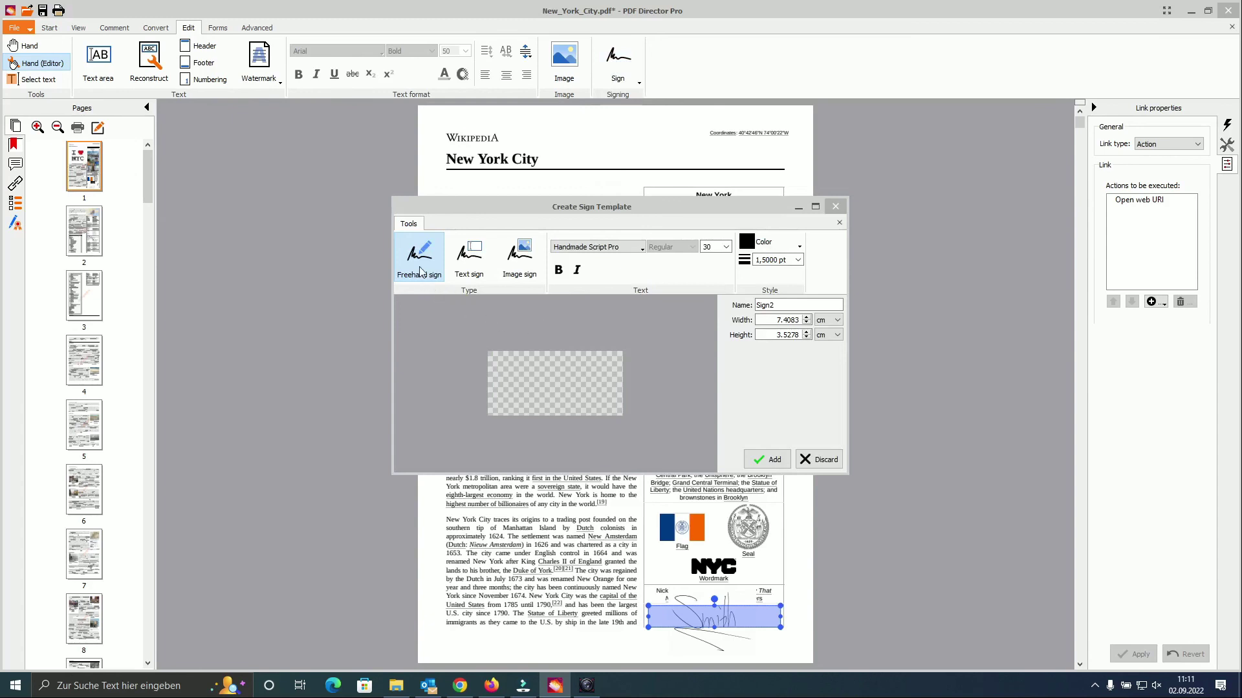
click(472, 272)
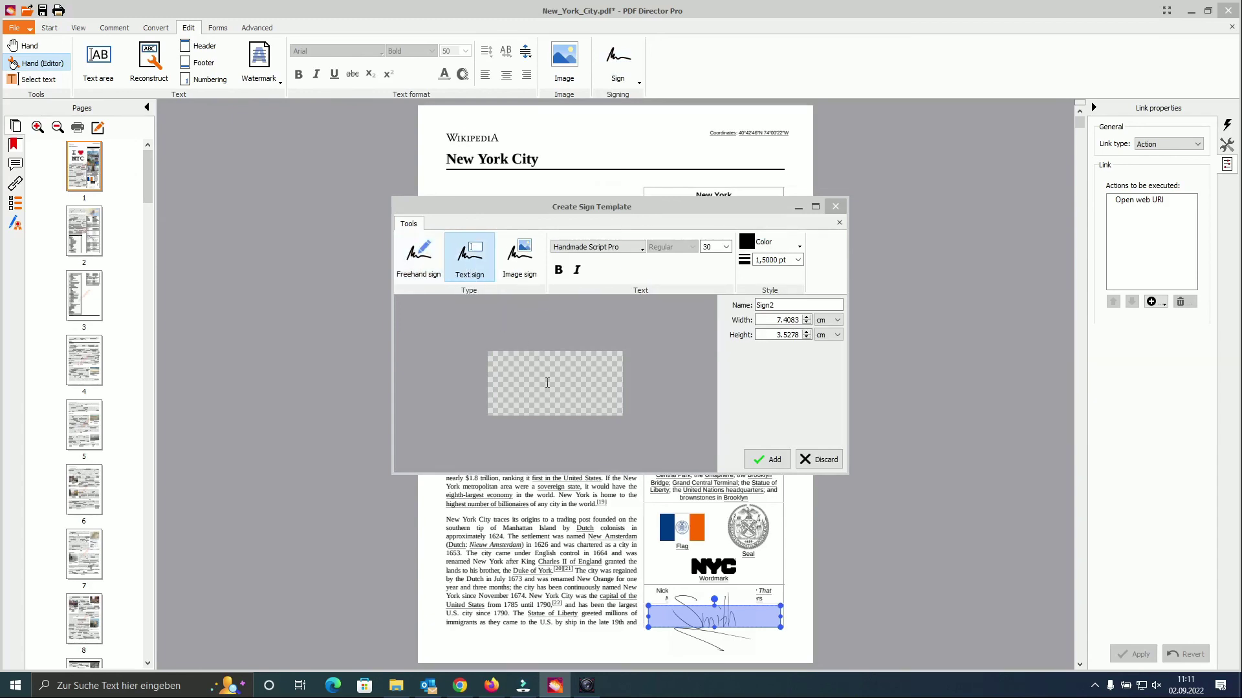